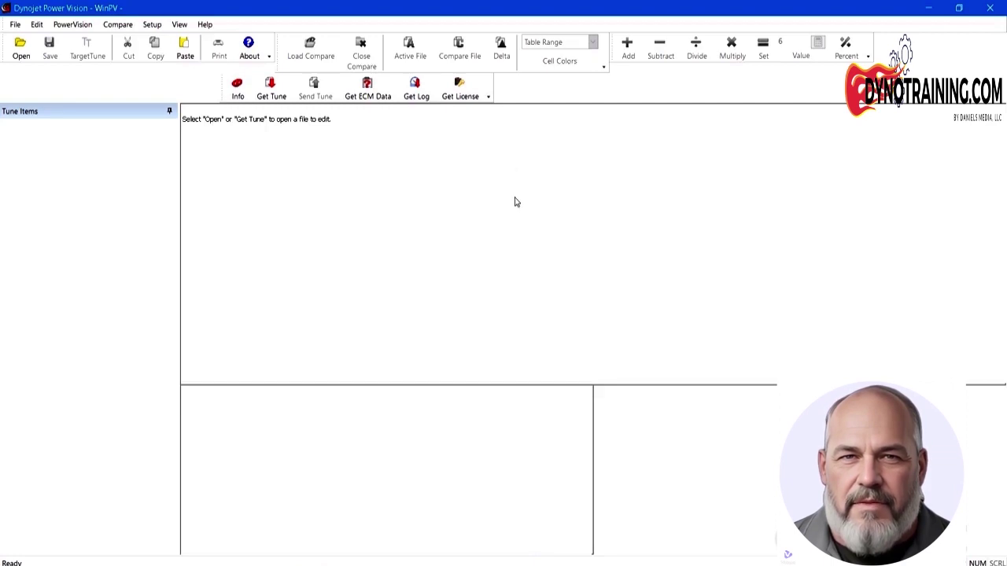
# Open the PV Online license window and read the stock .stk file from the bike's ECM.
pyautogui.click(460, 101)
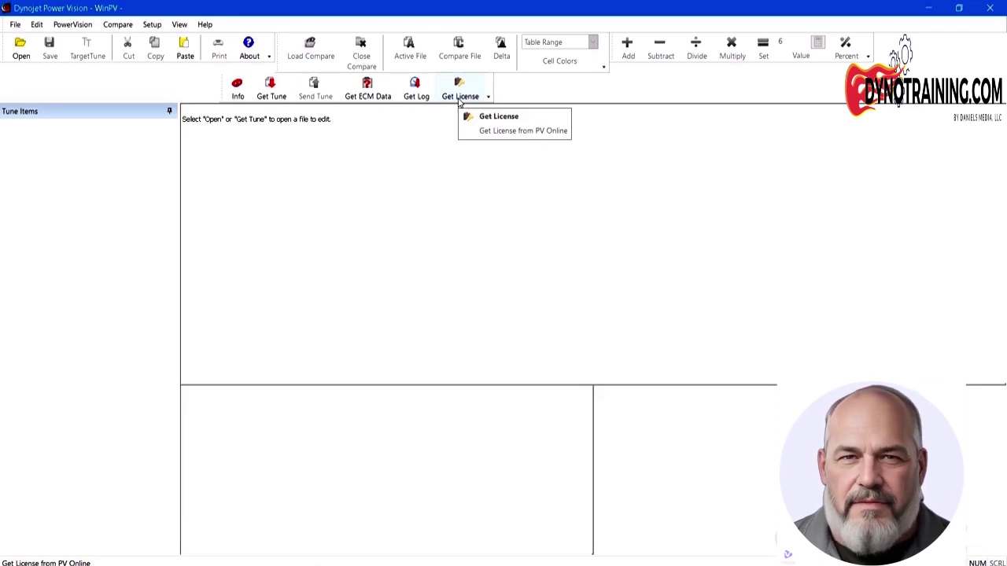
pyautogui.click(460, 97)
pyautogui.click(457, 96)
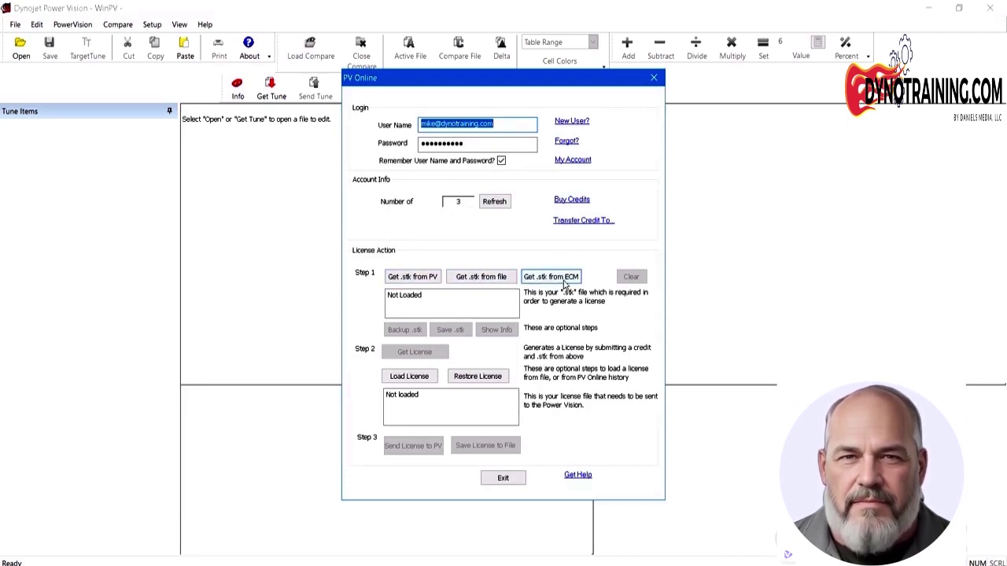
pyautogui.click(563, 280)
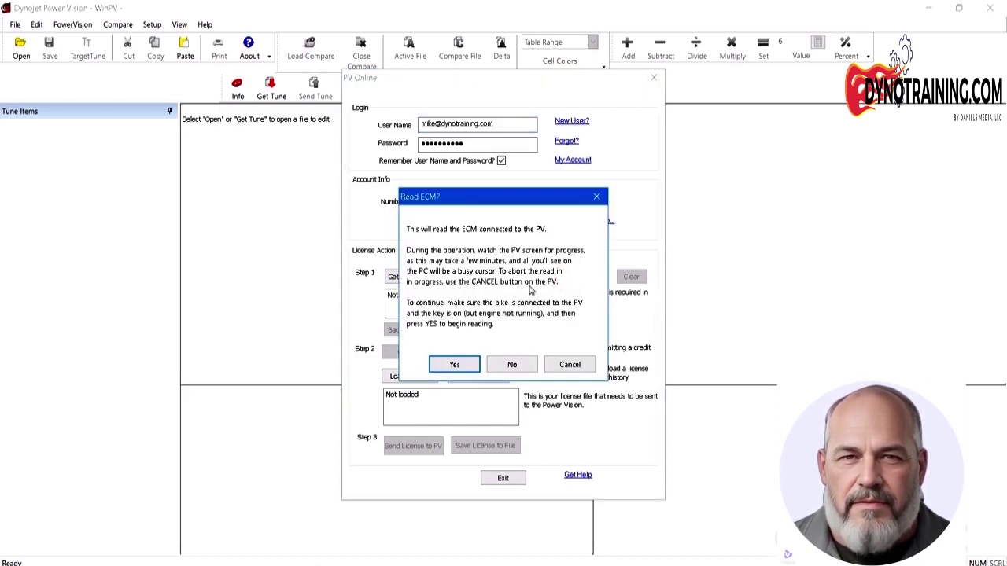
pyautogui.click(456, 364)
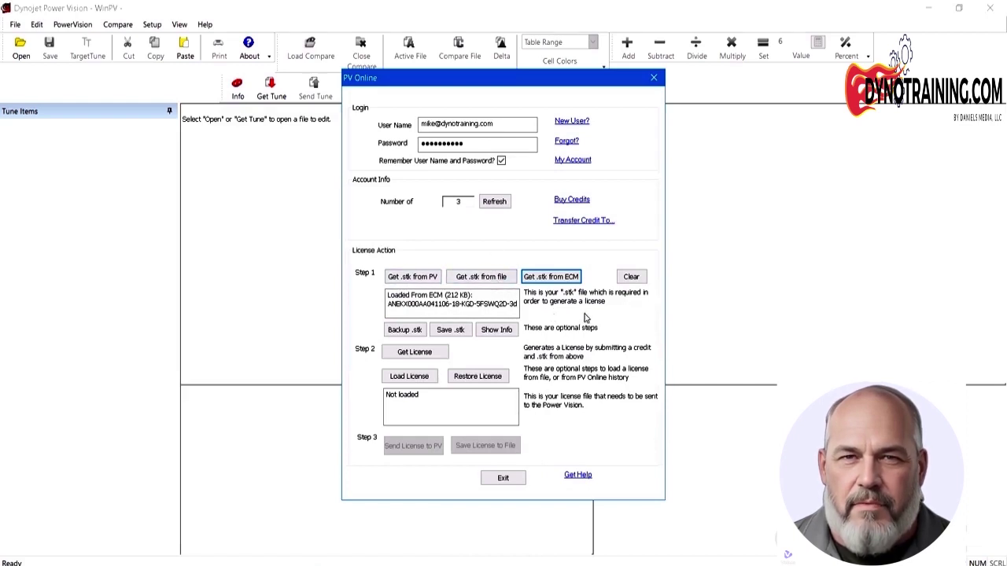
# Save the 212 KB stock .stk file into the Video folder.
pyautogui.click(459, 332)
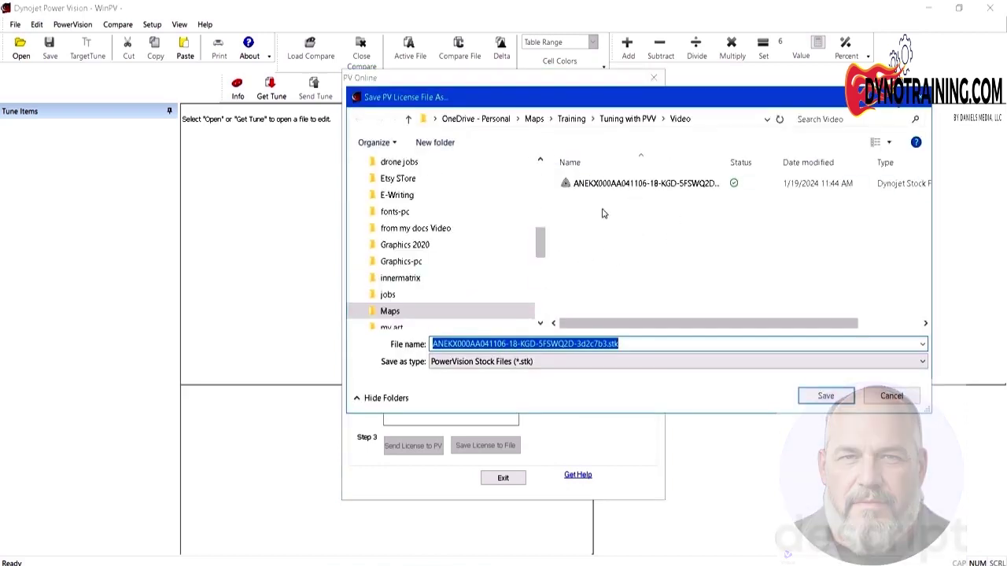
pyautogui.click(818, 397)
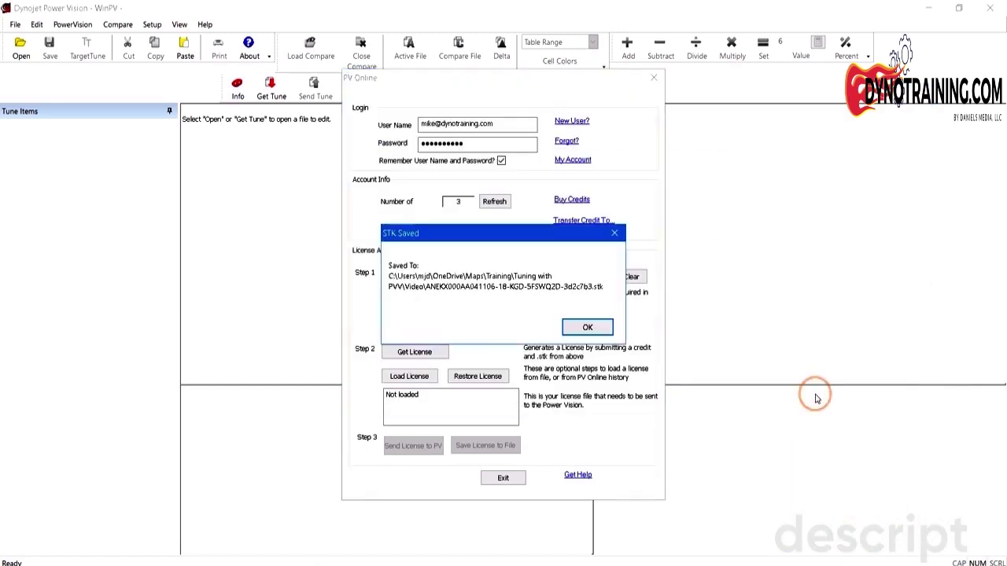
pyautogui.click(587, 328)
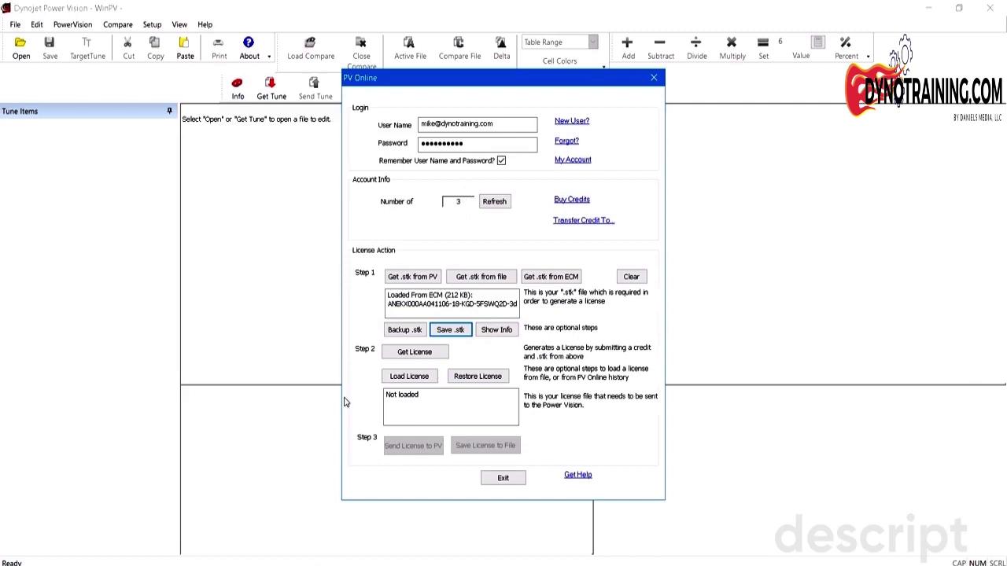
# Download the previously purchased license for the stock file from PV Online.
pyautogui.click(415, 377)
pyautogui.press('Escape')
pyautogui.click(404, 352)
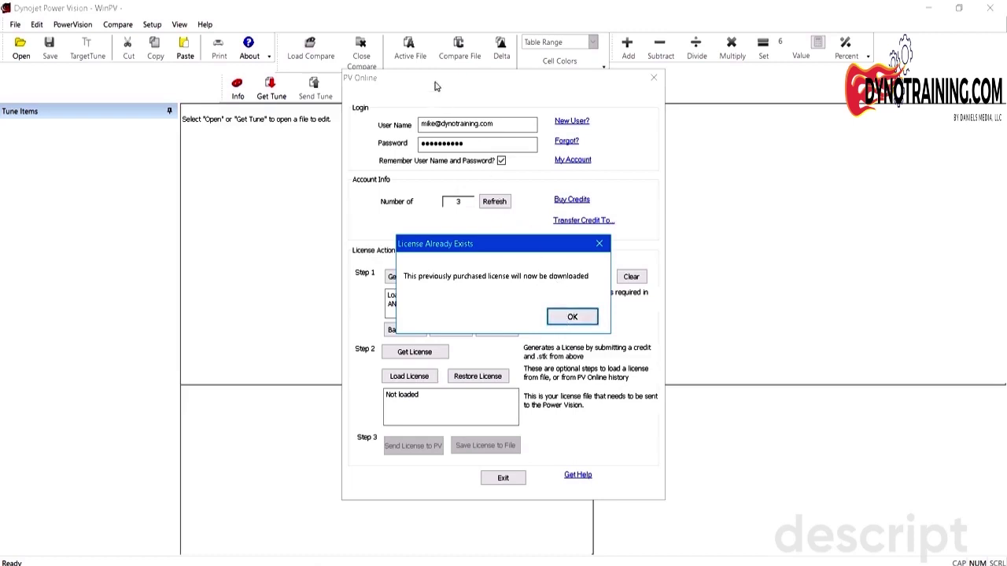
pyautogui.click(572, 318)
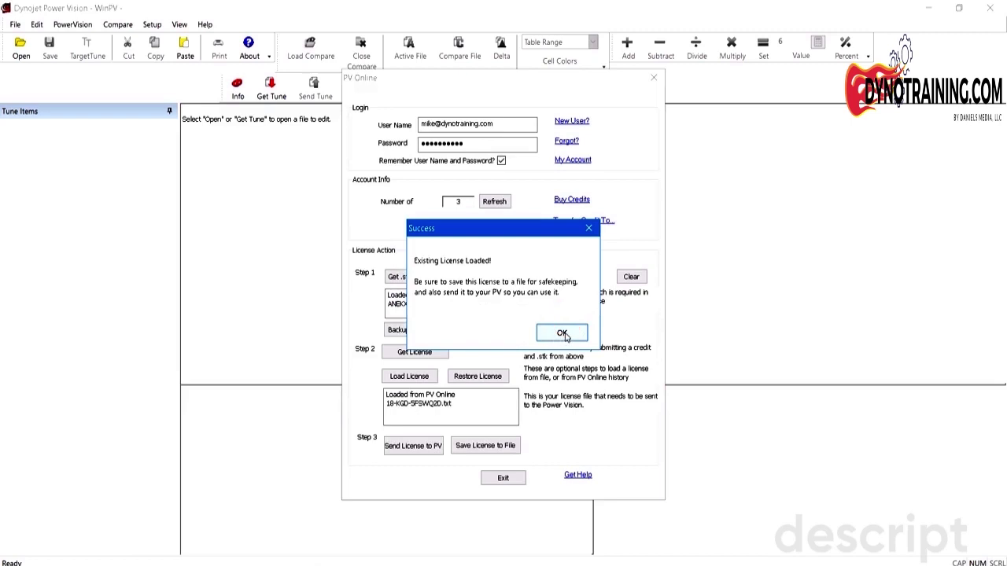
pyautogui.click(561, 333)
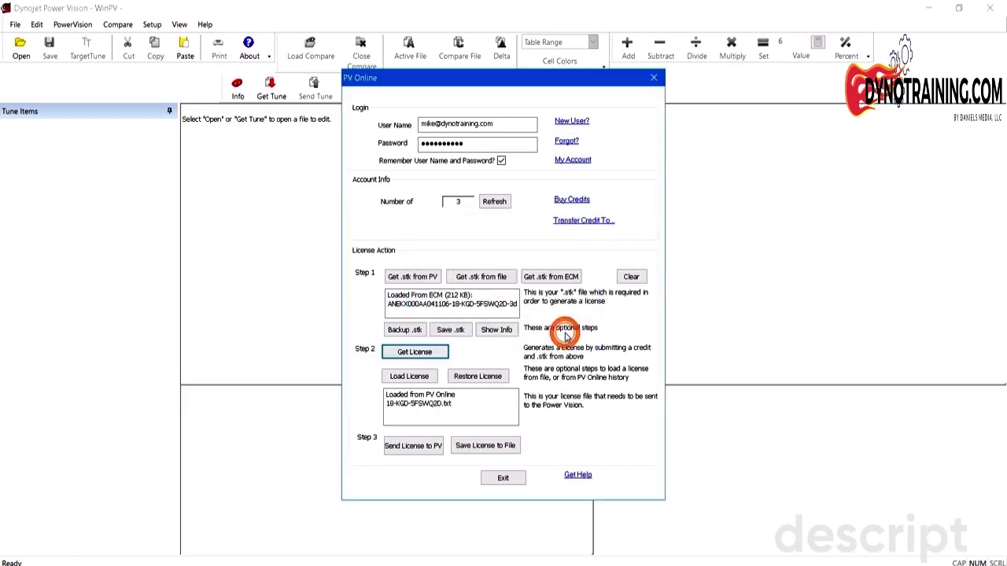
# Cancel saving the license to a file and exit the PV Online window.
pyautogui.click(483, 445)
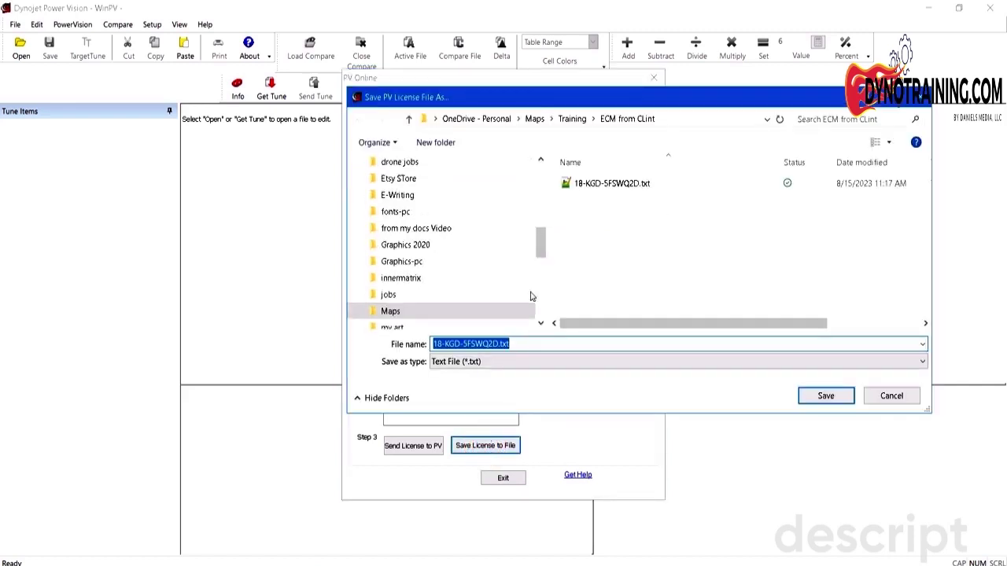
pyautogui.click(889, 397)
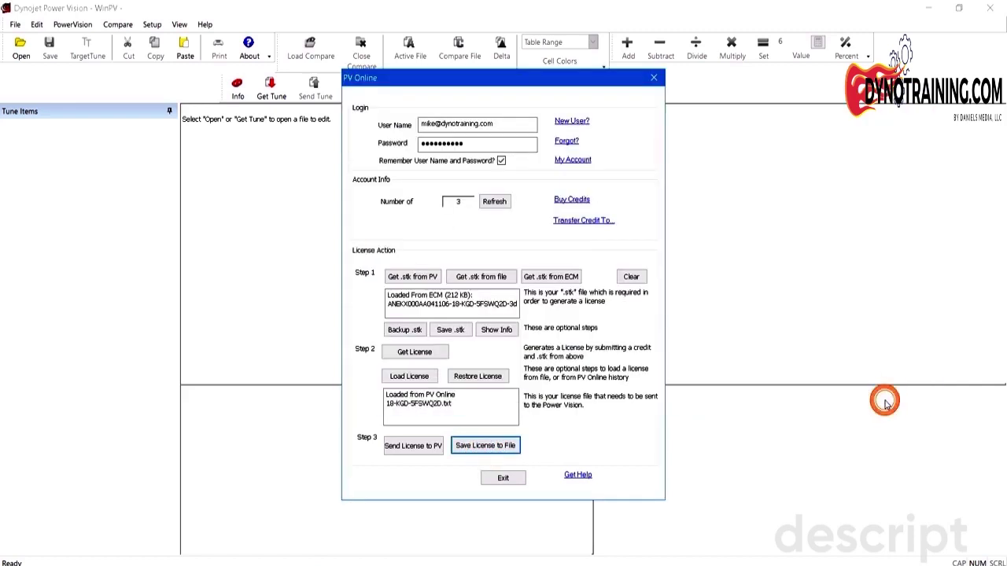
pyautogui.click(502, 478)
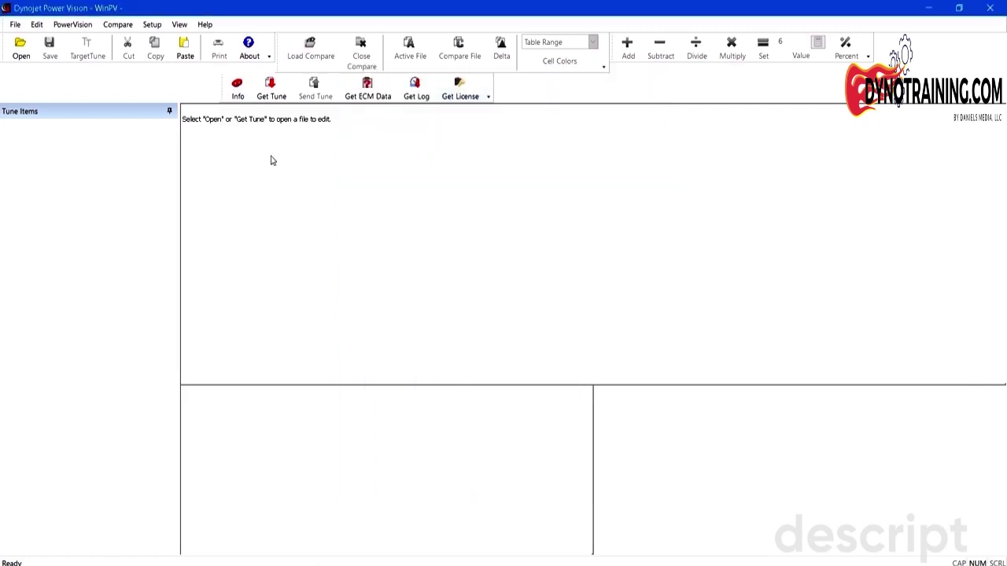
# Open the stock .stk saved at 4:25 PM, showing All Files (*.*), and acknowledge Tune Read.
pyautogui.click(20, 50)
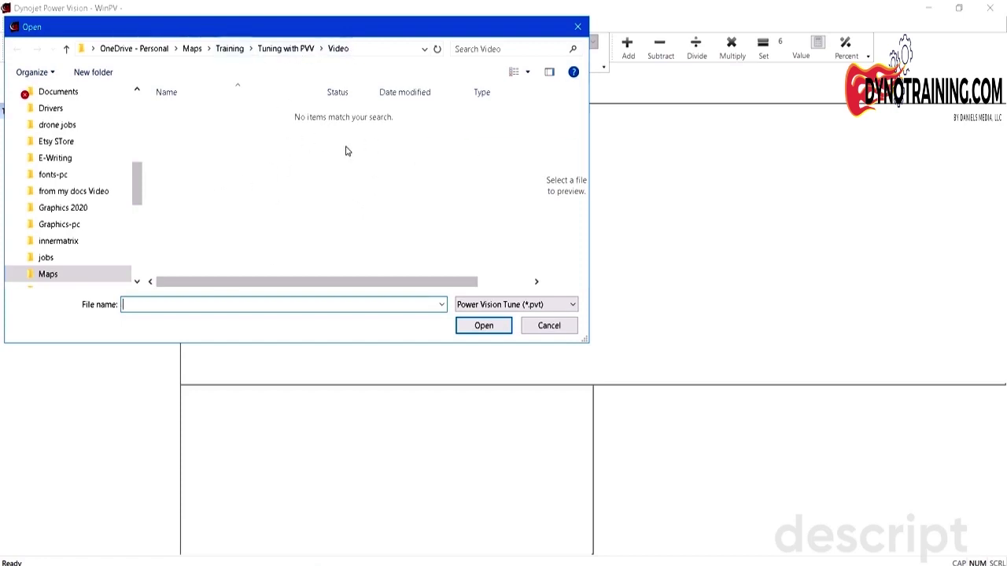
pyautogui.click(575, 304)
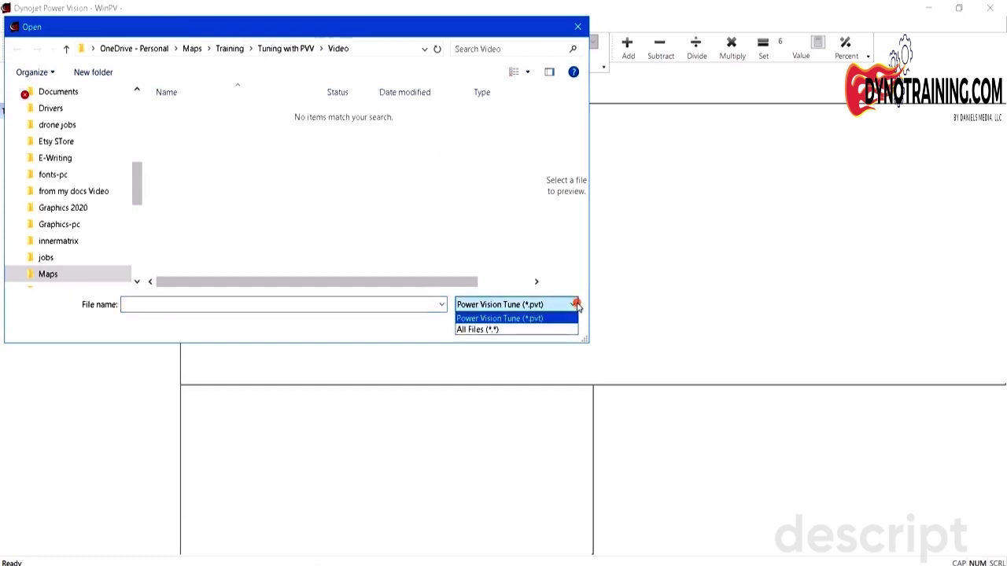
pyautogui.click(487, 330)
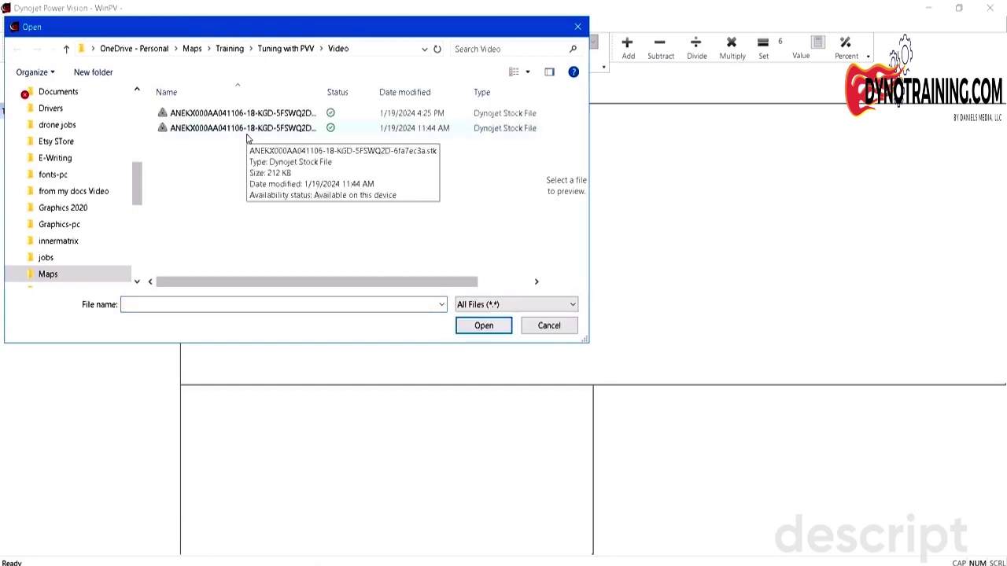
pyautogui.click(228, 113)
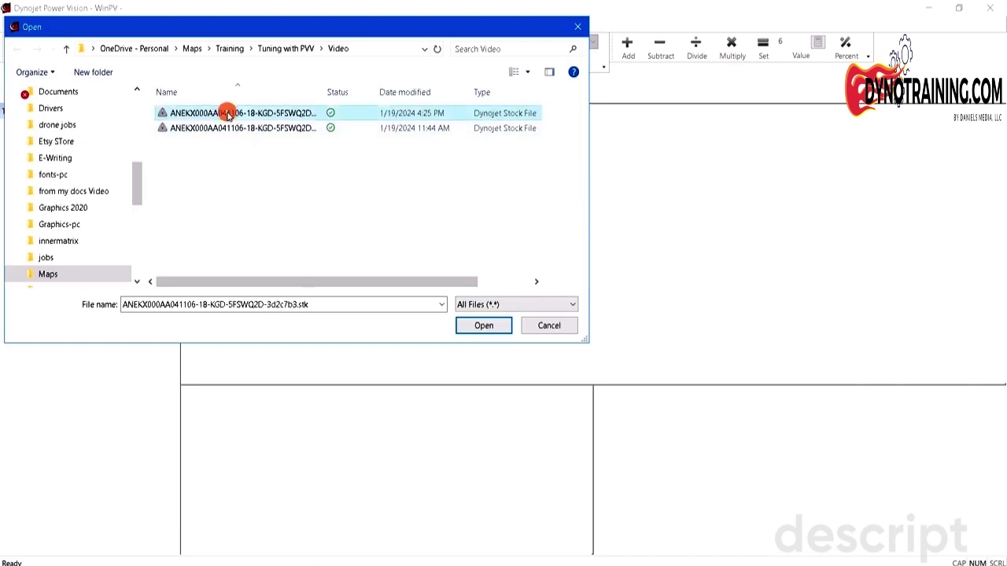
pyautogui.click(481, 326)
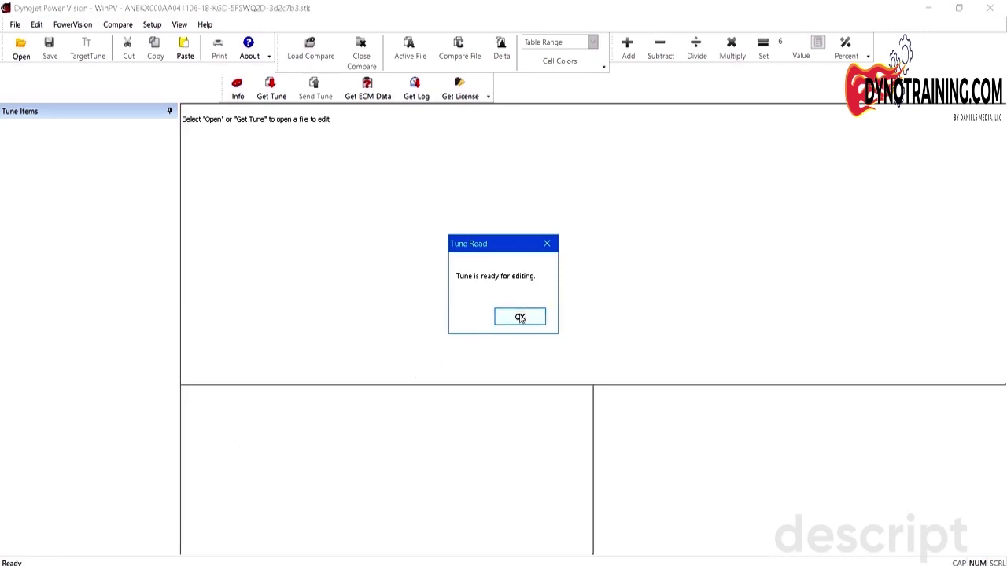
pyautogui.click(522, 316)
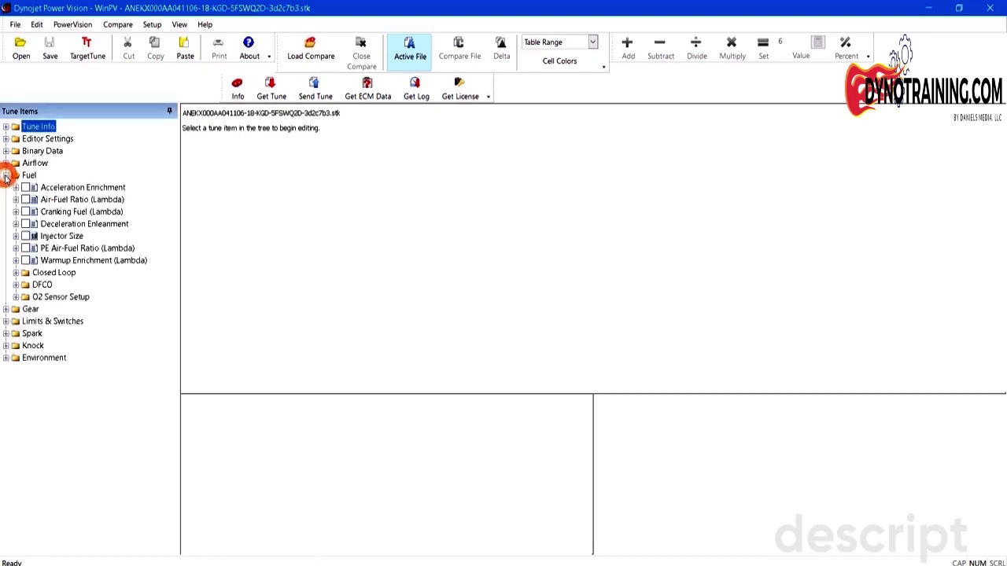
# View the Air-Fuel Ratio (Lambda) table, then the Tune Info Calibration ID 20T107a00101.
pyautogui.click(69, 202)
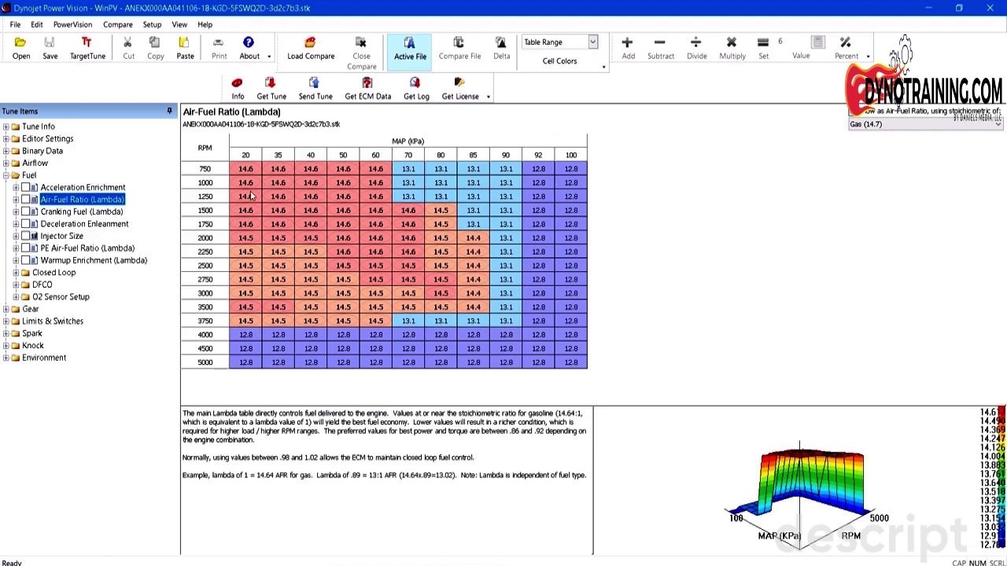
pyautogui.click(6, 127)
pyautogui.click(44, 139)
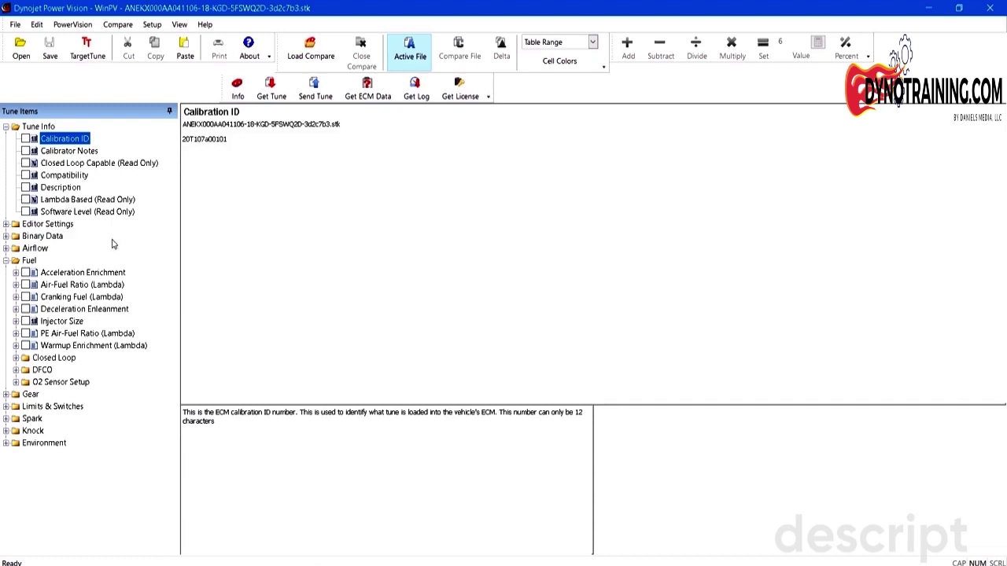
# Expand the Airflow tune items and check the Engine Displacement value.
pyautogui.click(6, 248)
pyautogui.scroll(-4, 132, 342)
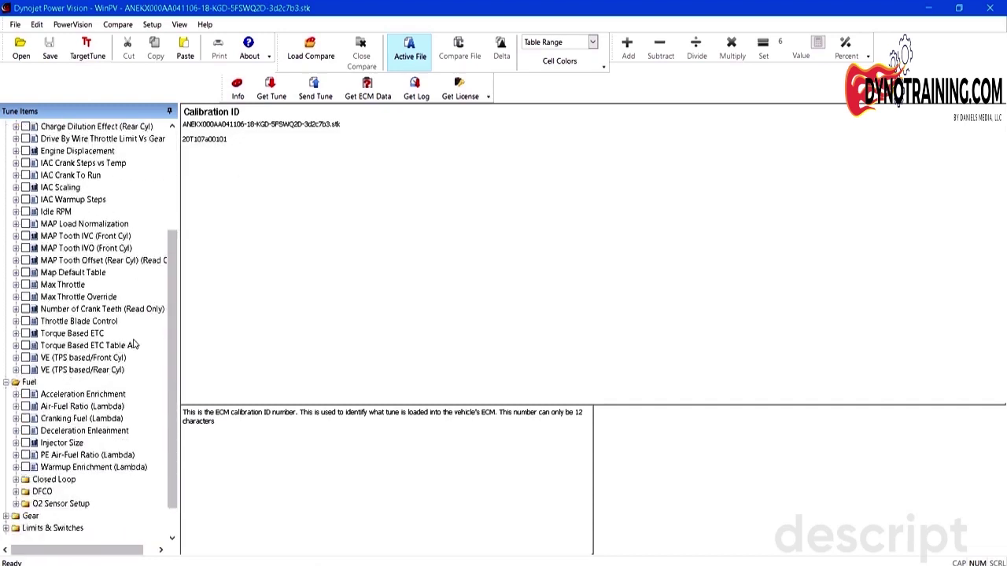
pyautogui.scroll(2, 133, 341)
pyautogui.click(89, 227)
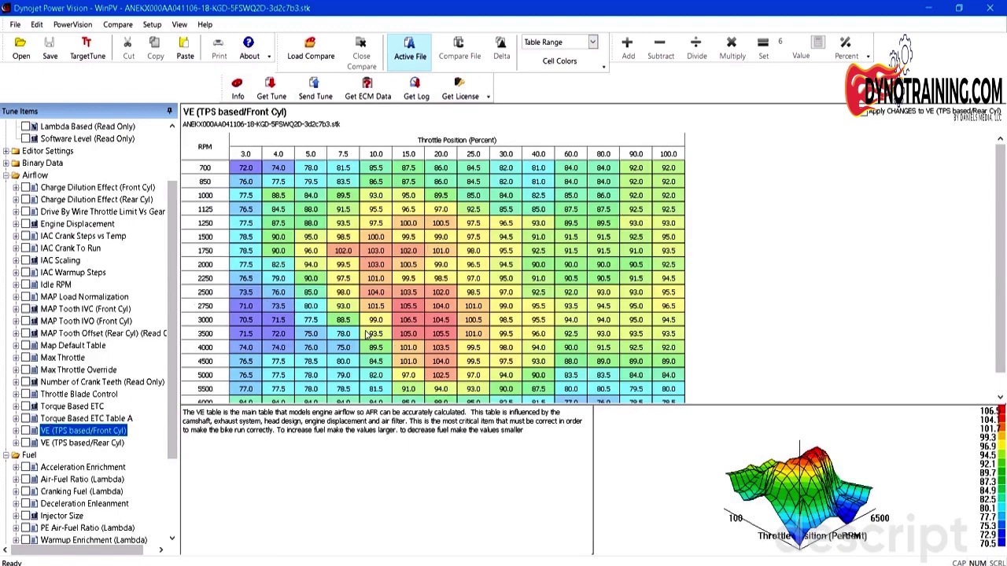
pyautogui.click(47, 226)
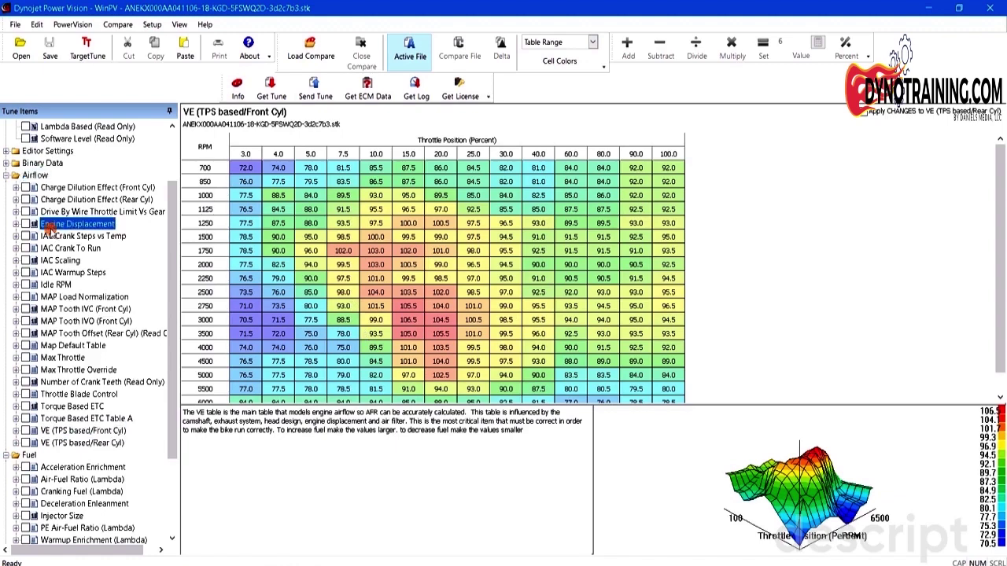
# Review the Front and Rear Cyl VE (TPS based) tables, then Throttle Blade Control.
pyautogui.click(77, 435)
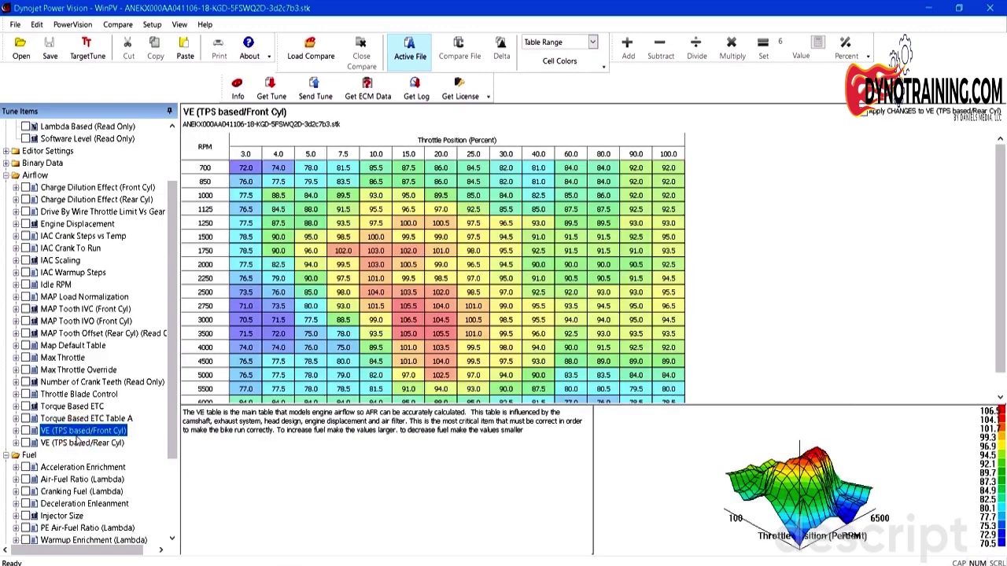
pyautogui.click(83, 443)
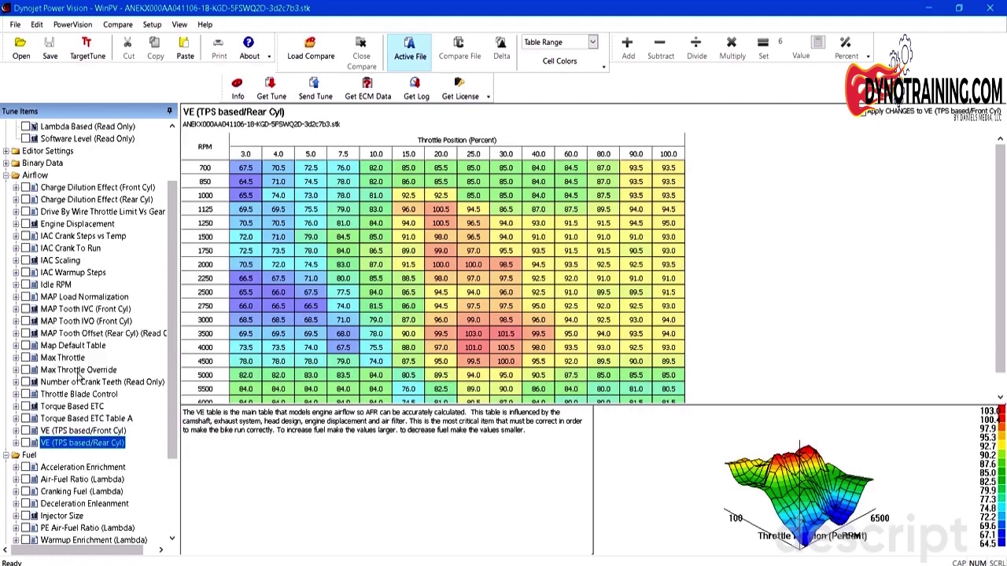
pyautogui.click(79, 395)
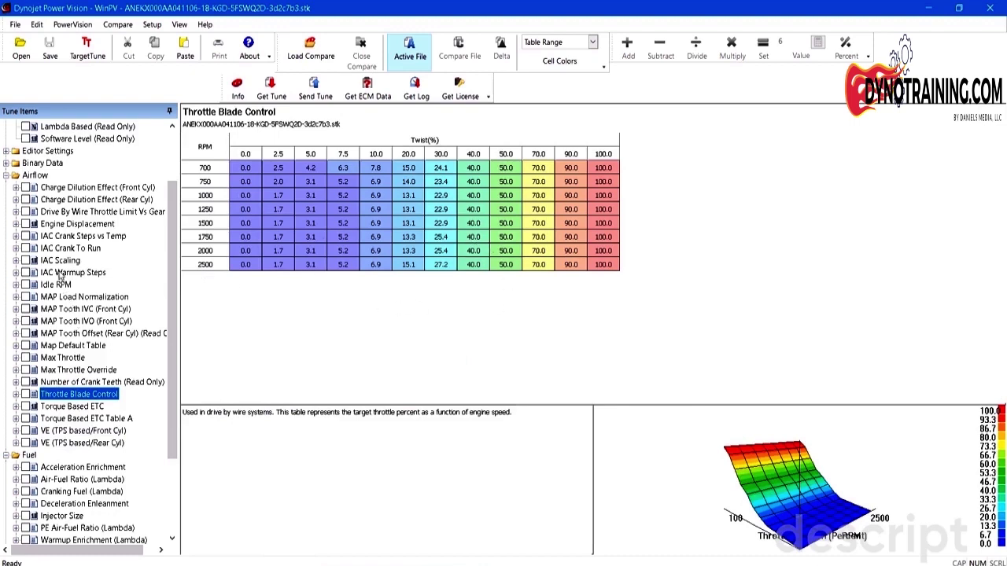
pyautogui.scroll(-3, 50, 243)
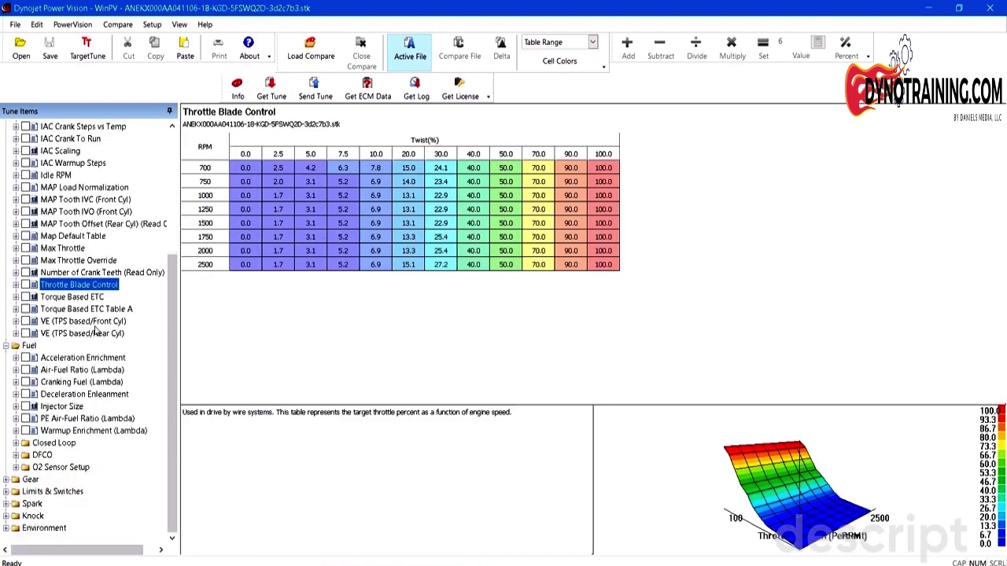
pyautogui.scroll(5, 71, 291)
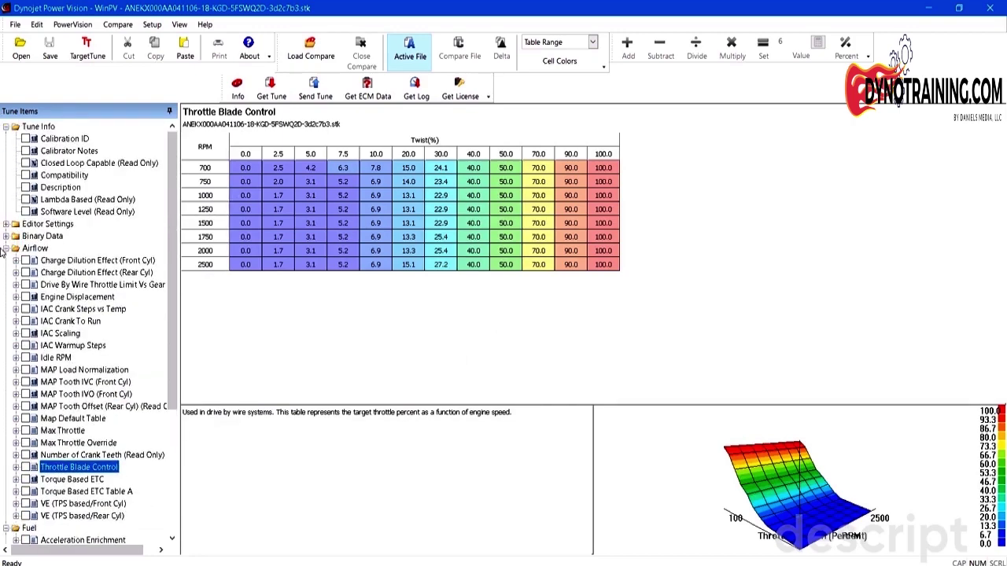
pyautogui.scroll(-4, 55, 239)
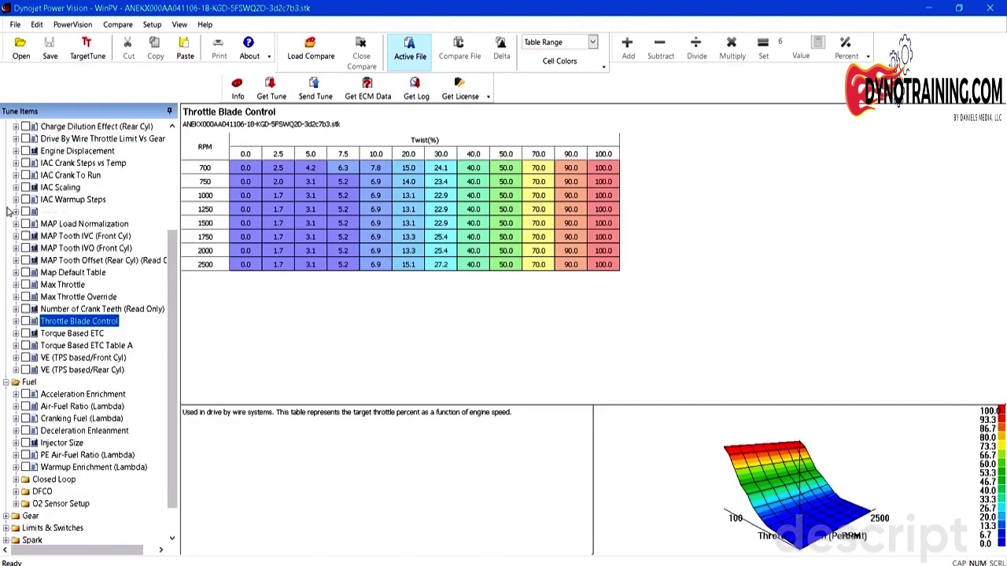
# Use Load All Values to import M8_107_W777_FM-2into1.pvv.
pyautogui.click(15, 24)
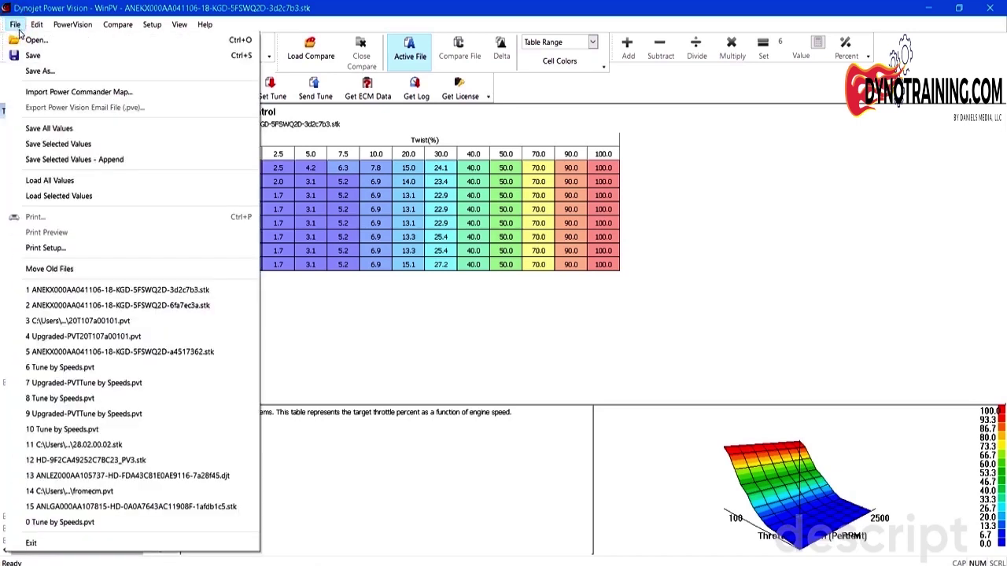
pyautogui.click(50, 181)
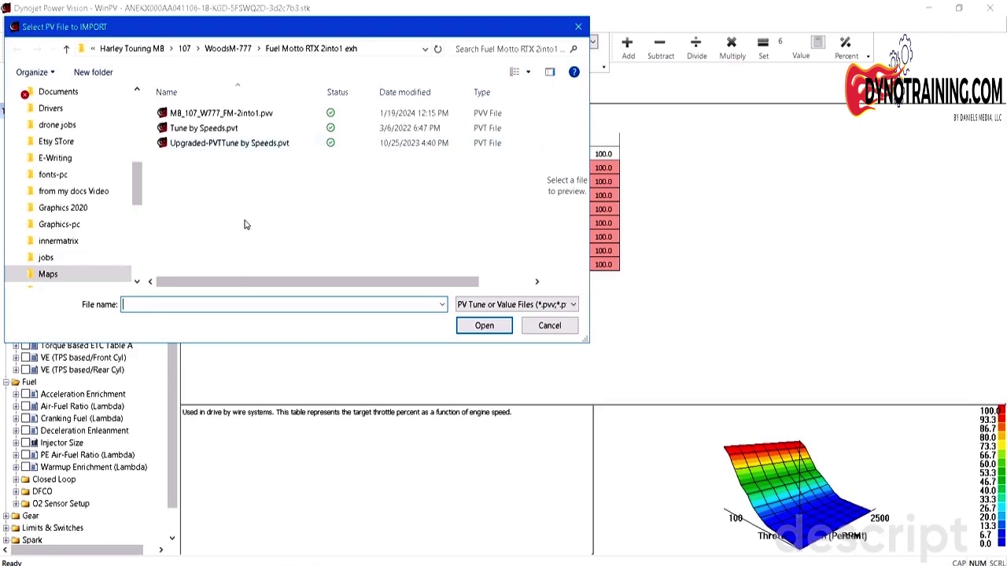
pyautogui.click(258, 120)
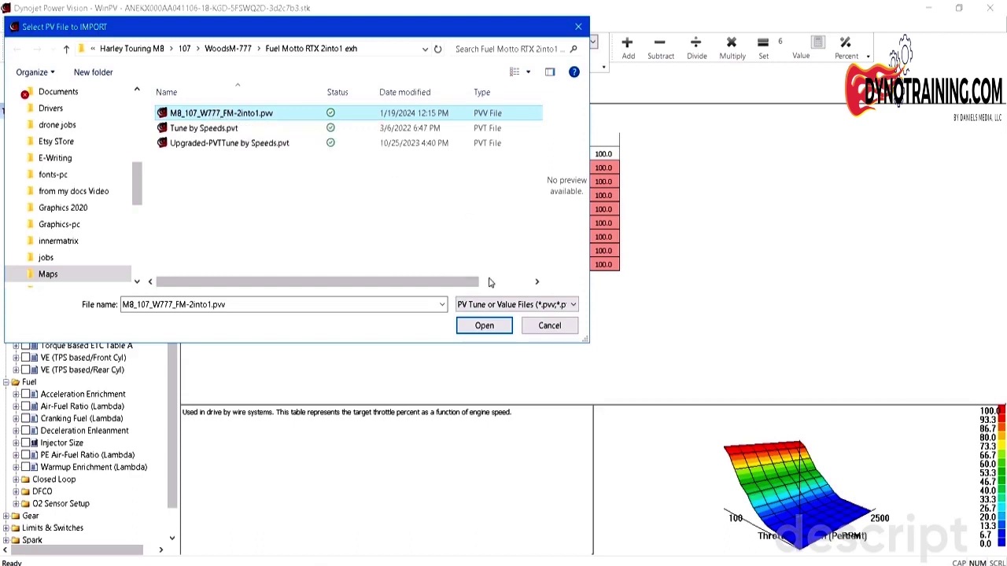
pyautogui.click(484, 325)
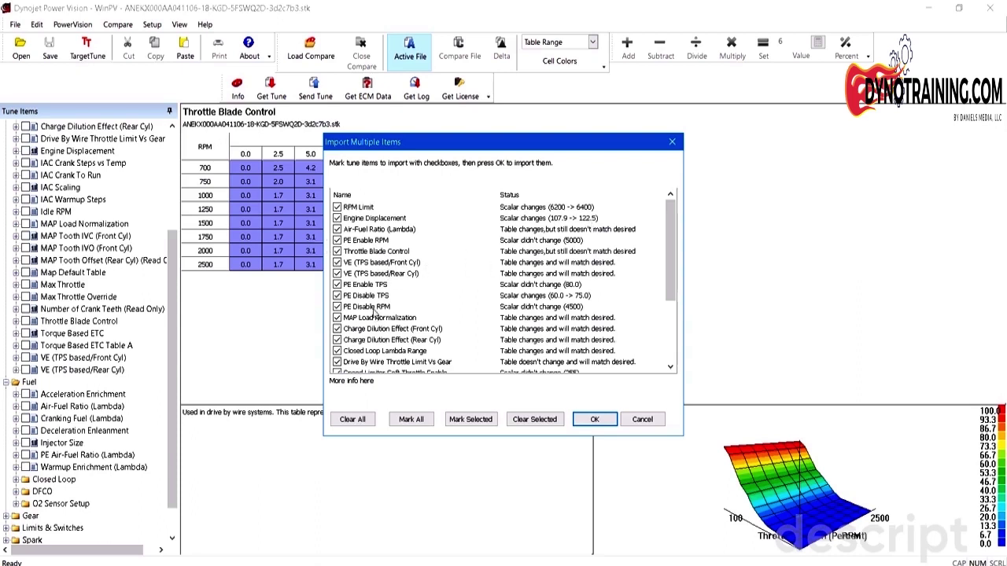
# Review the Import Multiple Items list and import all 24 checked tune items.
pyautogui.scroll(-4, 378, 313)
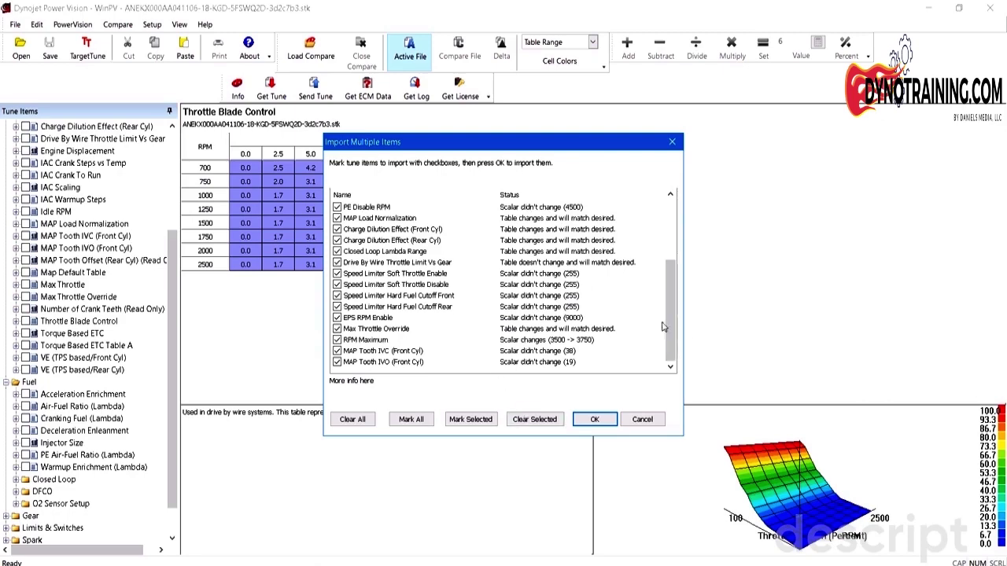
pyautogui.moveTo(671, 331)
pyautogui.mouseDown()
pyautogui.moveTo(672, 271)
pyautogui.moveTo(671, 346)
pyautogui.mouseUp()
pyautogui.scroll(3, 394, 248)
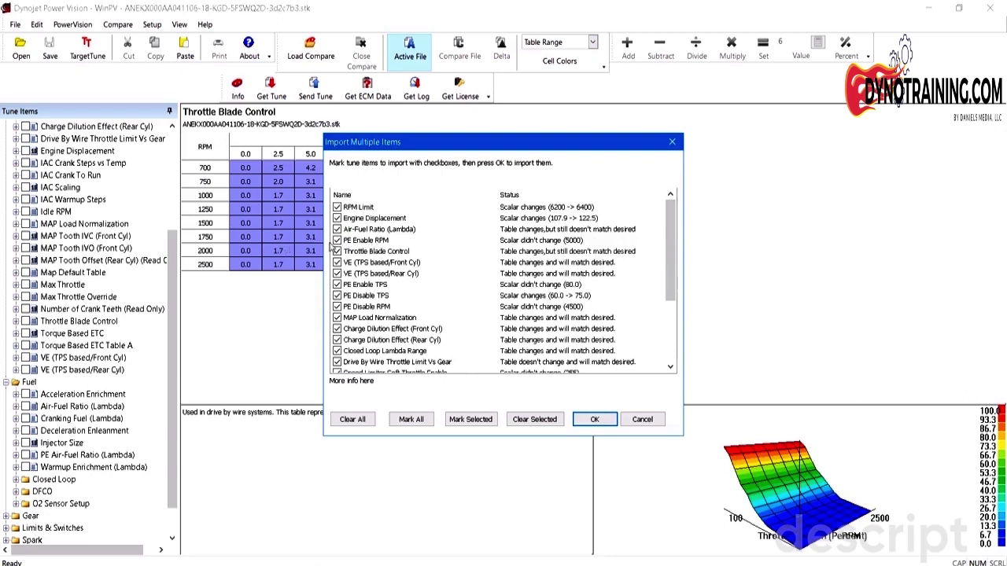
pyautogui.click(595, 422)
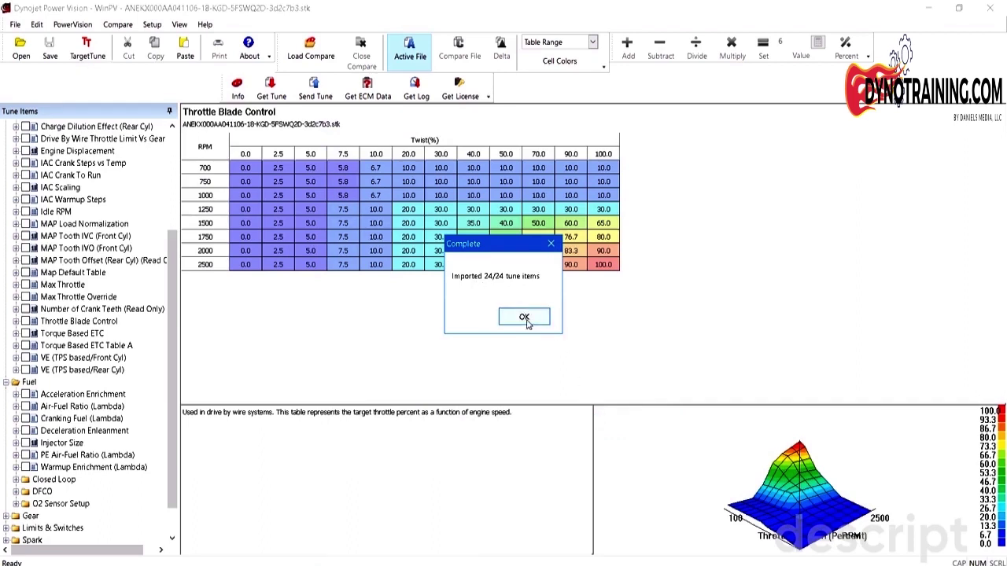
# Dismiss the import Complete message and view the updated Air-Fuel Ratio (Lambda) table.
pyautogui.click(526, 319)
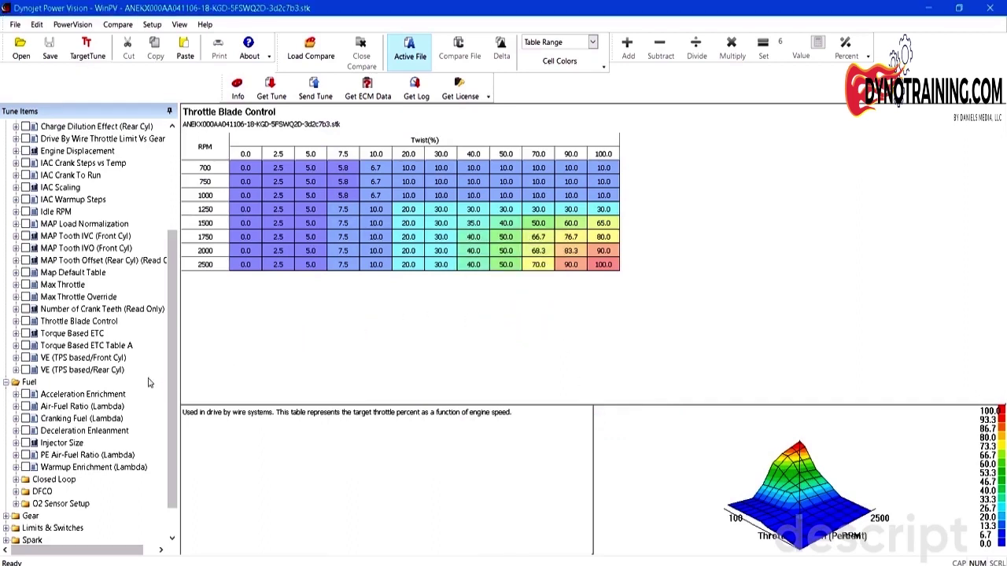
pyautogui.click(75, 407)
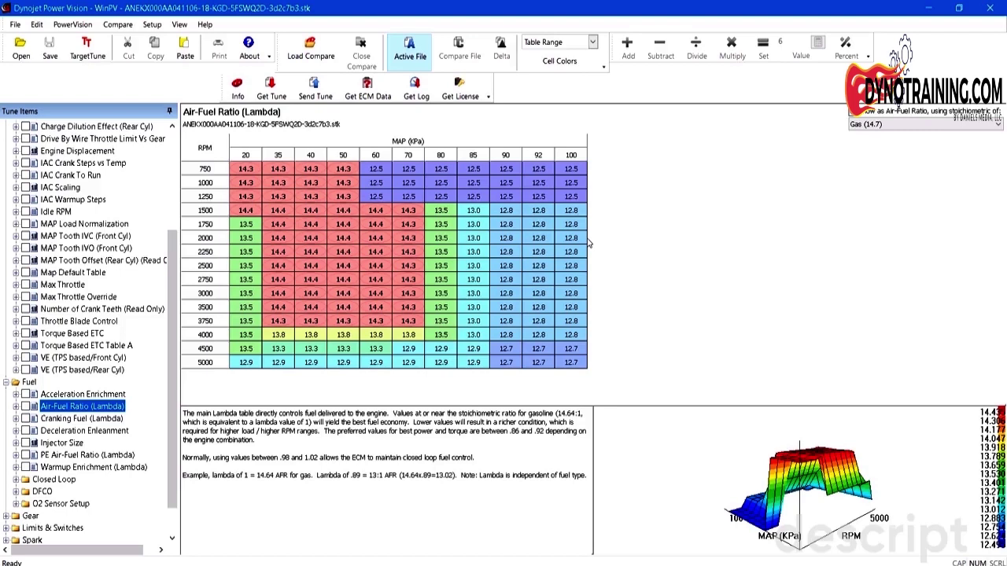
# Send the tune named T1 with Fast Flash and Reset Adaptive checked.
pyautogui.hotkey('ctrl', 't')
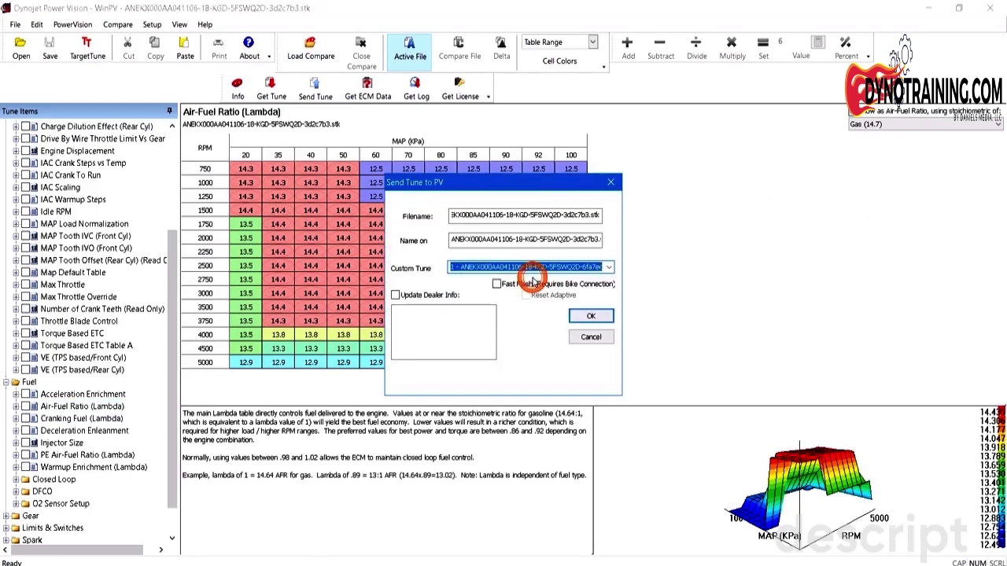
pyautogui.click(538, 239)
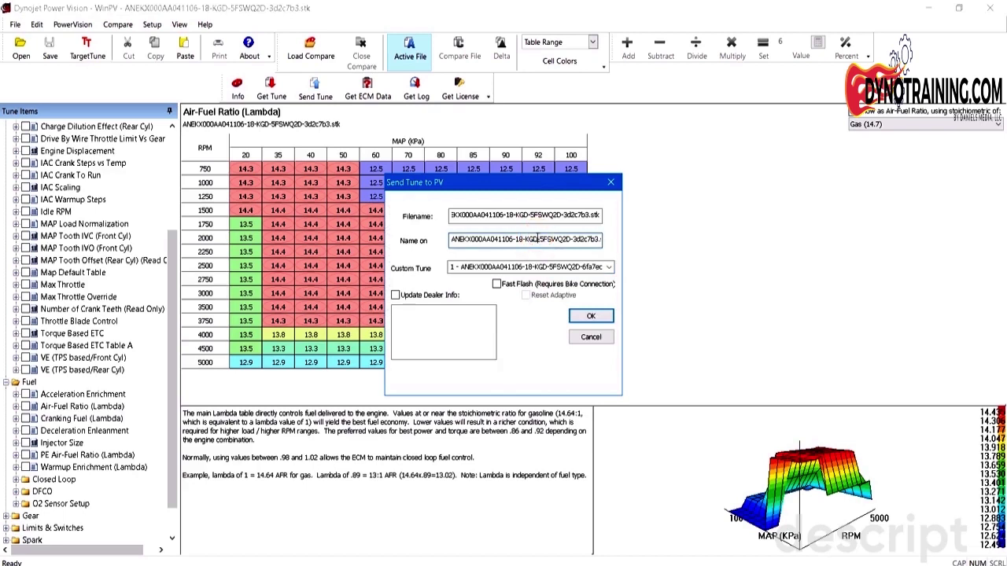
pyautogui.hotkey('ctrl', 'a')
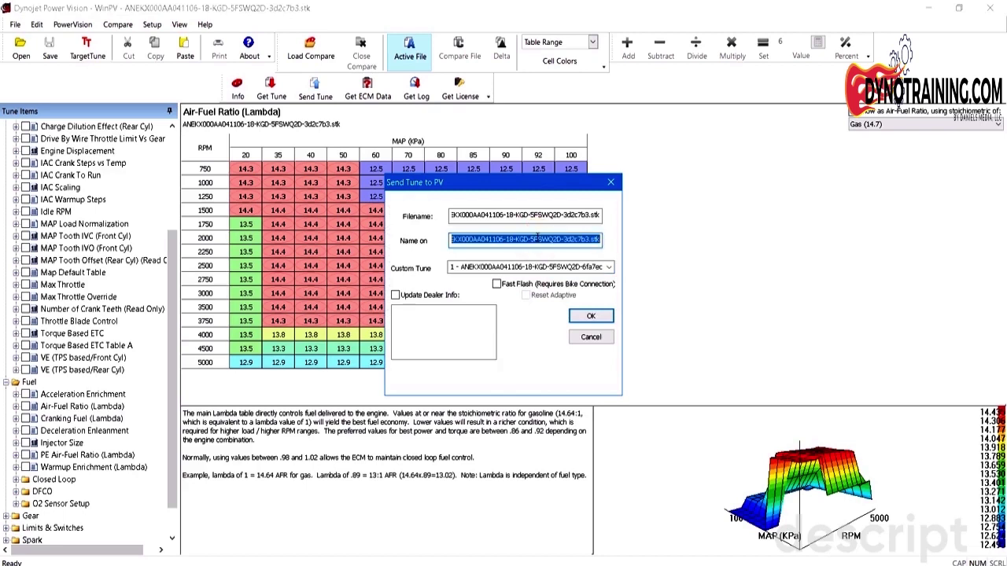
pyautogui.write('T1')
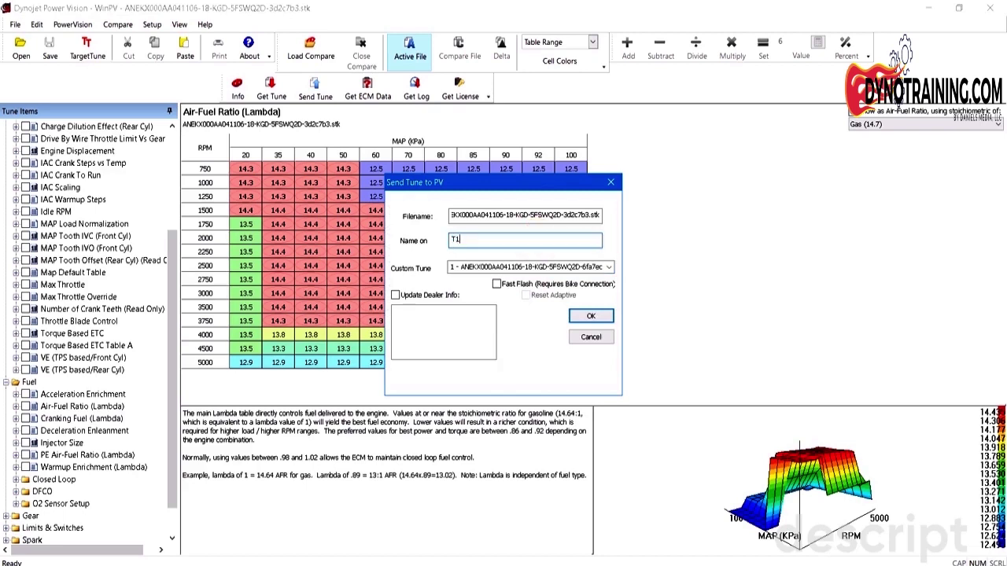
pyautogui.click(497, 285)
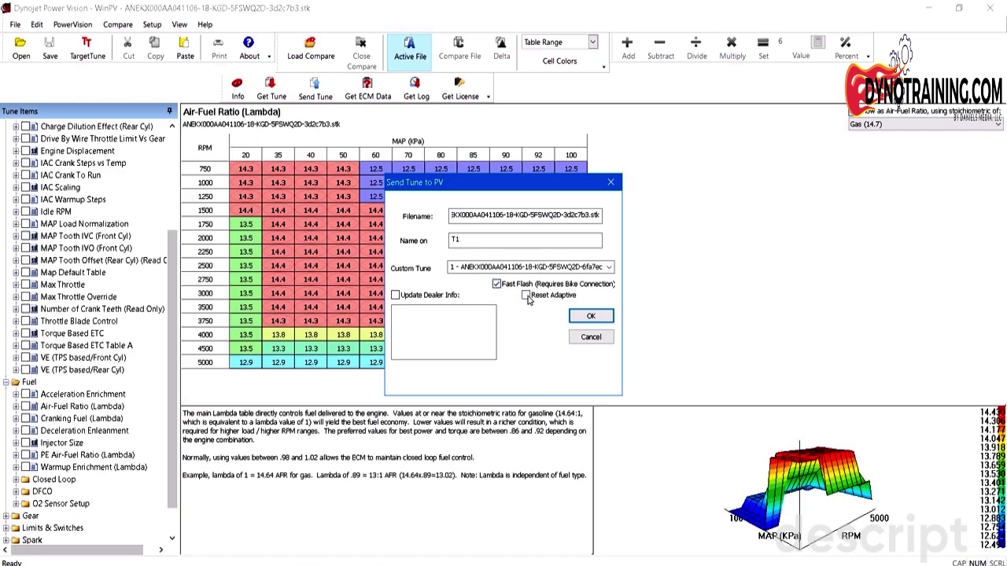
pyautogui.click(526, 295)
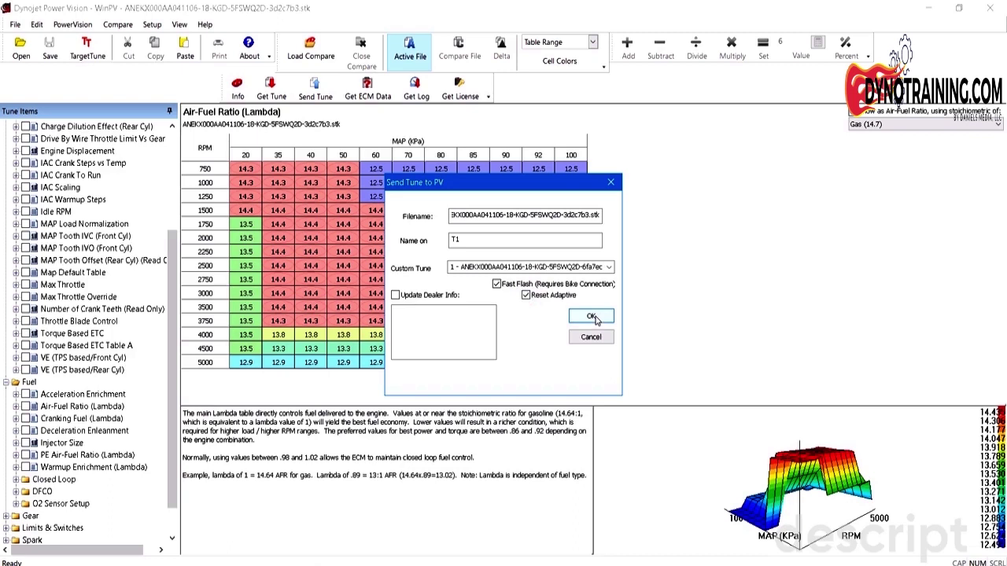
pyautogui.click(592, 317)
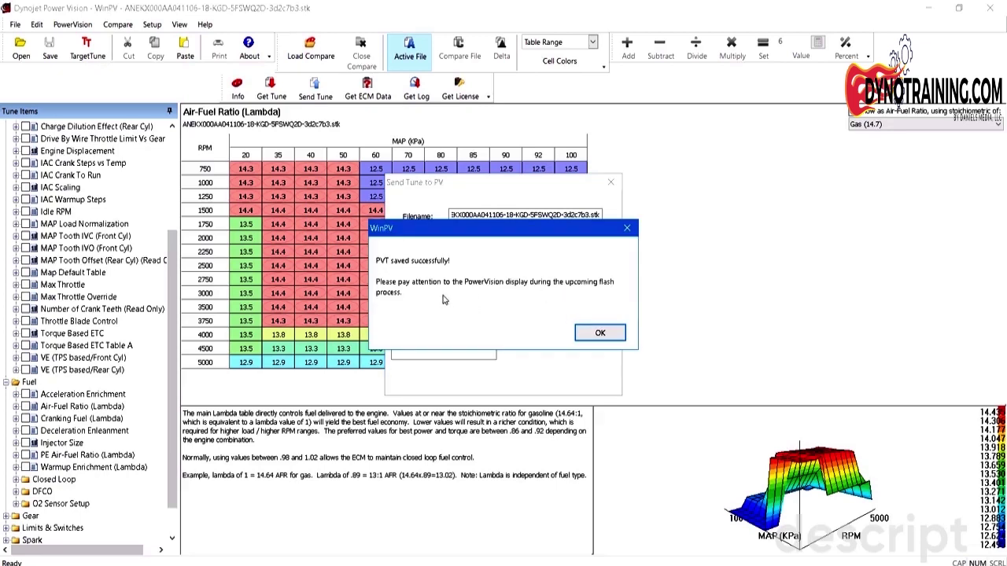
# Acknowledge the PVT saved message and let the flash finish until the ECU reports updated.
pyautogui.click(600, 333)
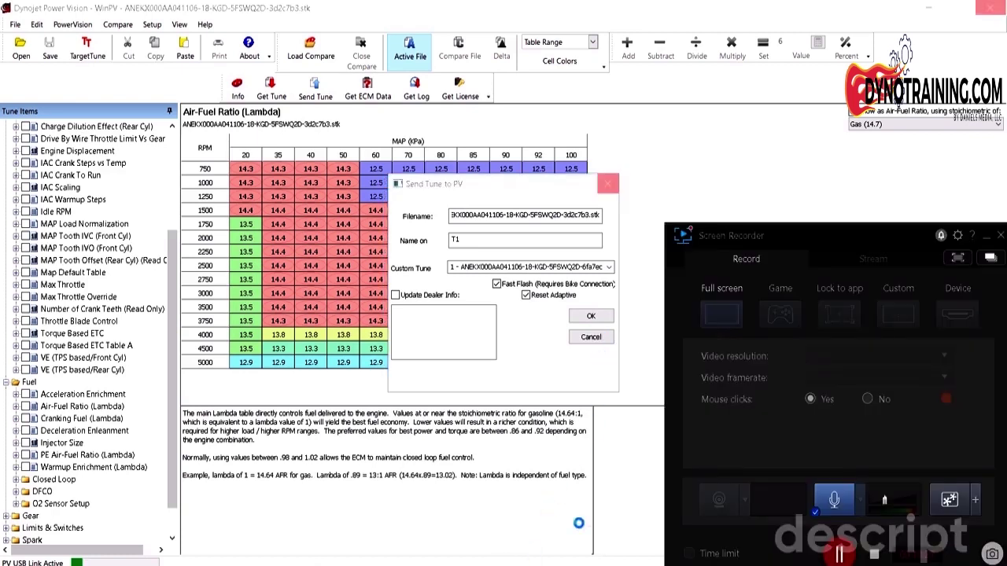
pyautogui.click(840, 555)
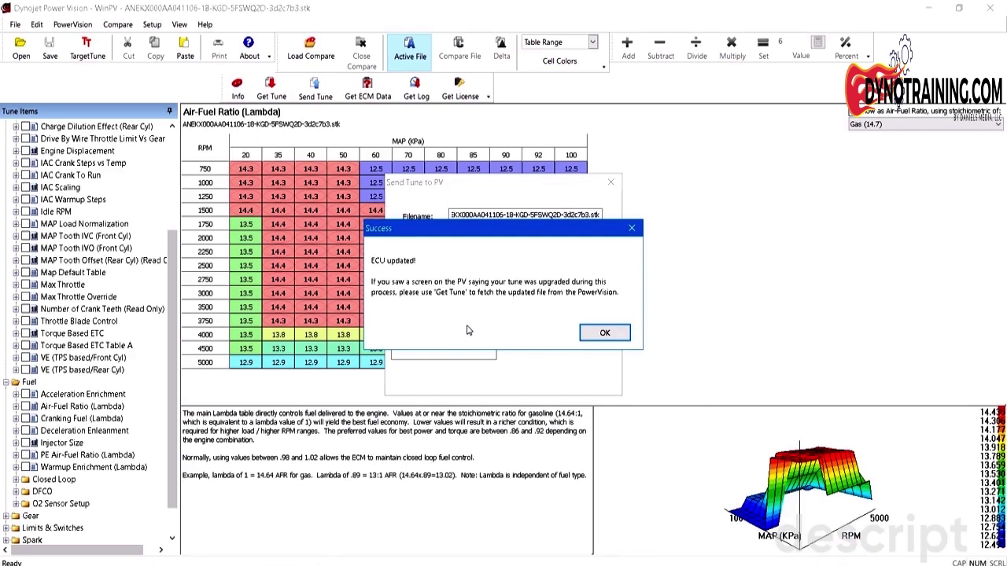
# Acknowledge the ECU-updated success message, returning to the flashed tune's Air-Fuel Ratio (Lambda) table.
pyautogui.click(604, 335)
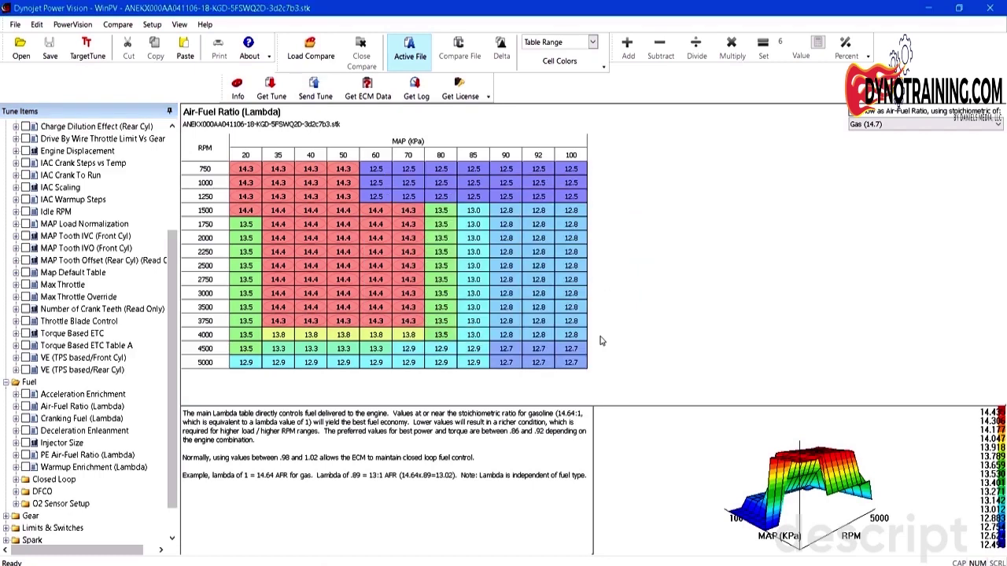